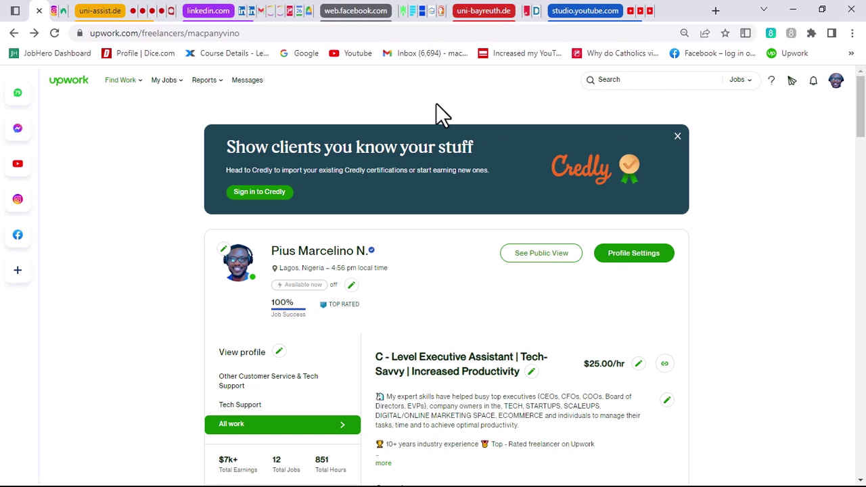
pyautogui.scroll(-2, 466, 138)
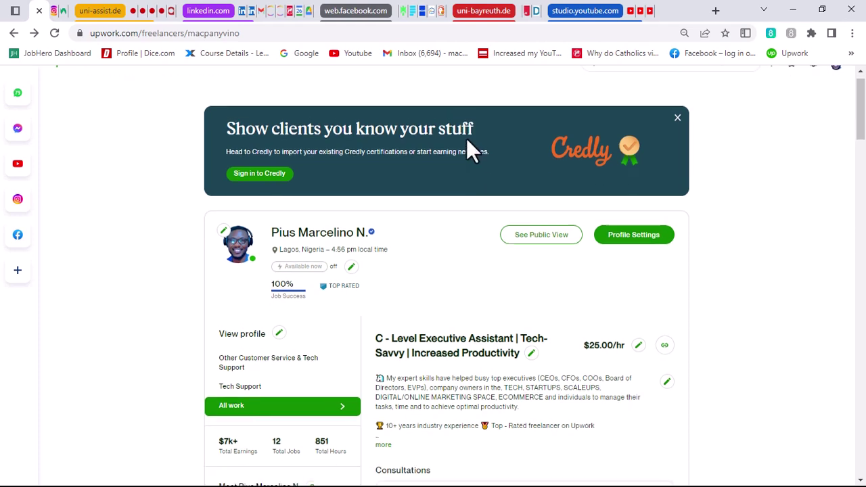
pyautogui.scroll(-1, 466, 139)
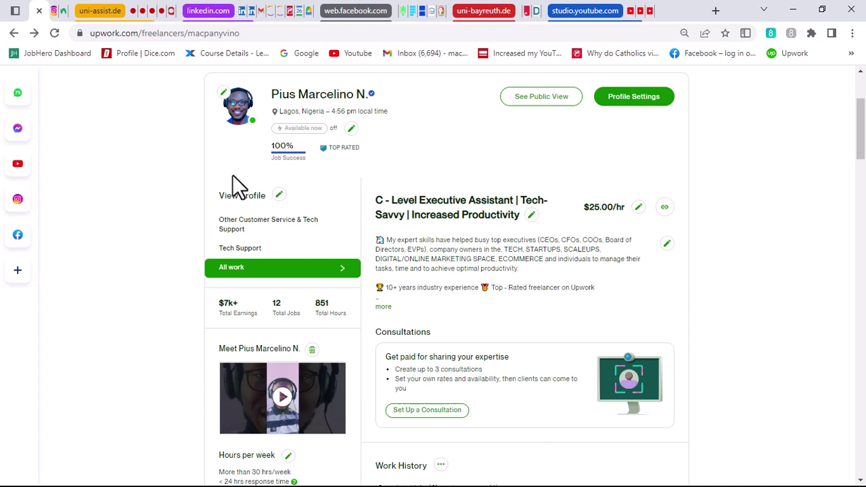
pyautogui.scroll(-1, 232, 175)
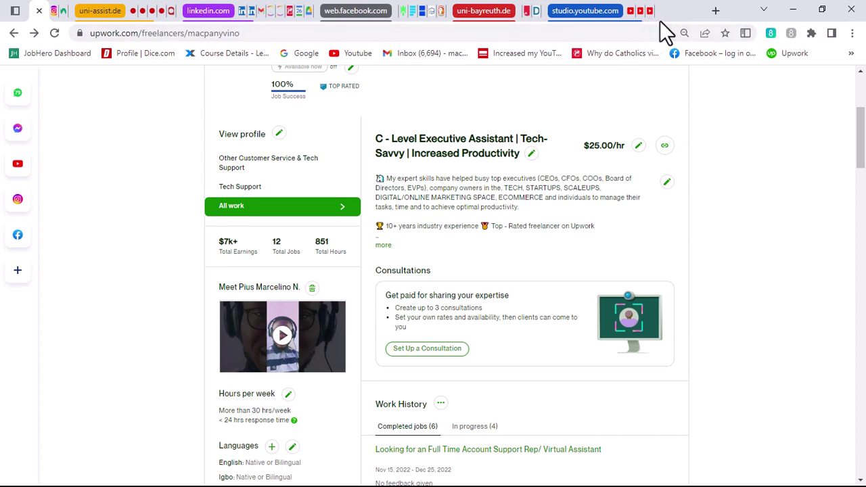
# Step: Switch to YouTube in a new browser tab and open the video management page of the TECH XPLORERS channel
pyautogui.click(715, 10)
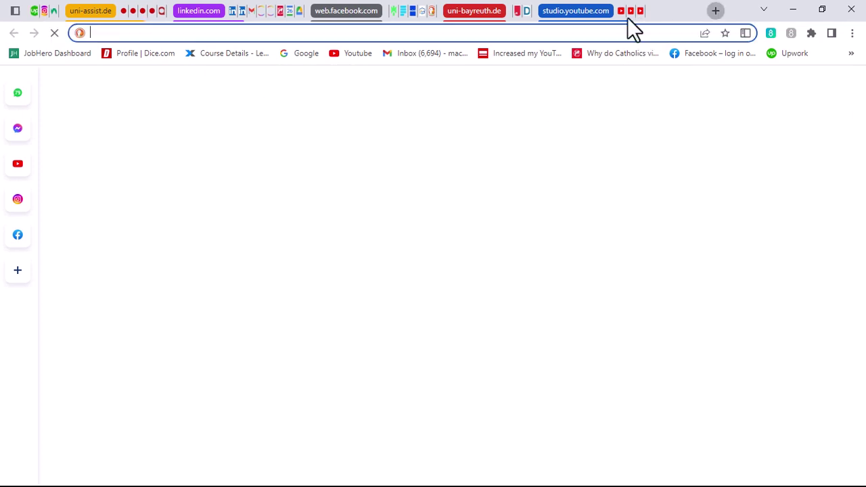
pyautogui.click(351, 55)
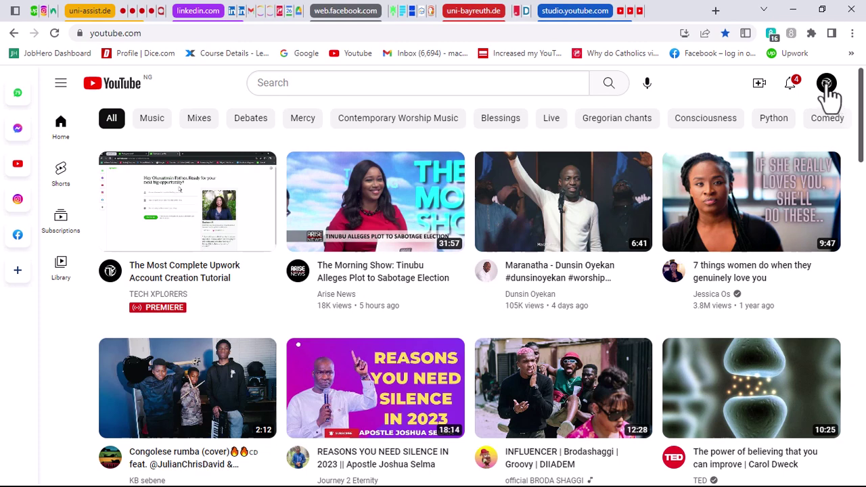
pyautogui.click(827, 84)
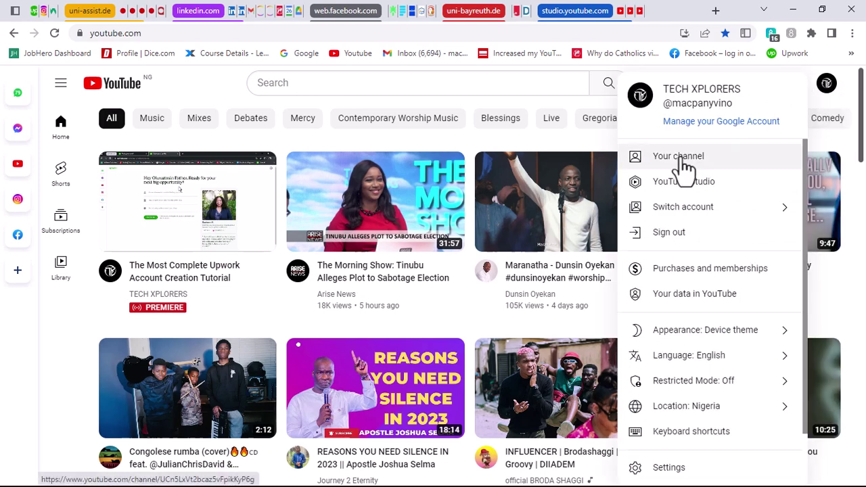
pyautogui.click(685, 166)
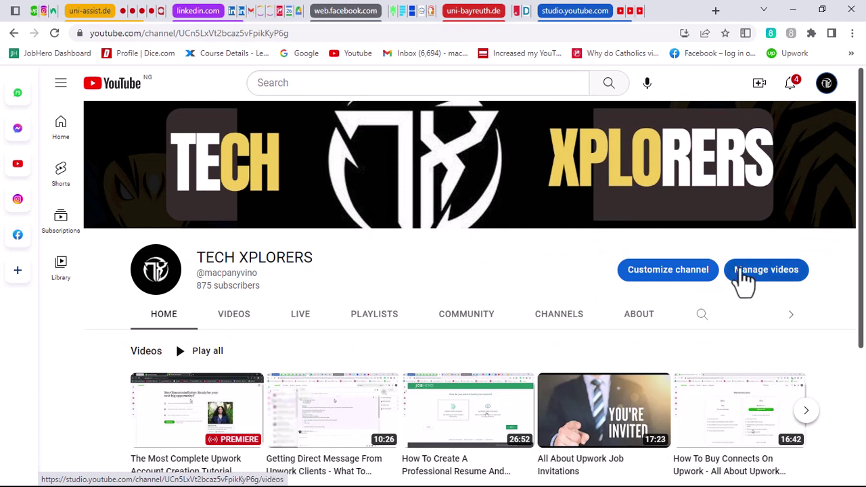
pyautogui.click(777, 275)
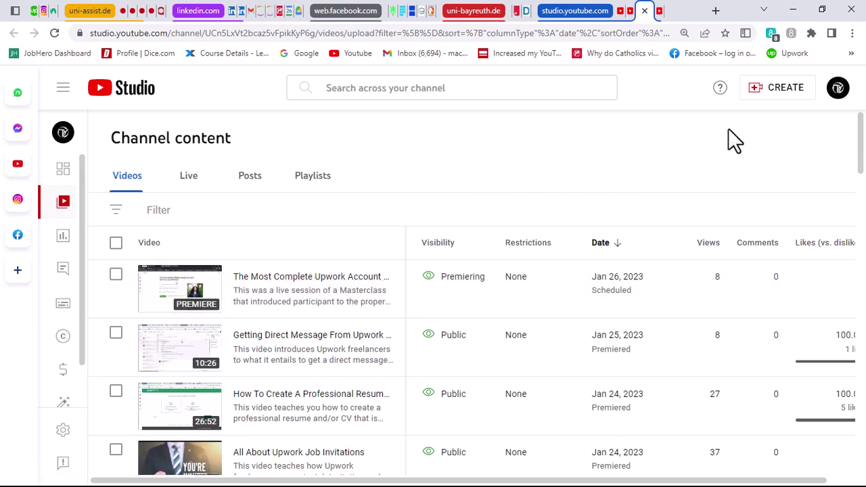
# Step: Upload the "No Copyright, Subscribe and Bell icon" intro video from the Downloads folder to the channel
pyautogui.click(784, 101)
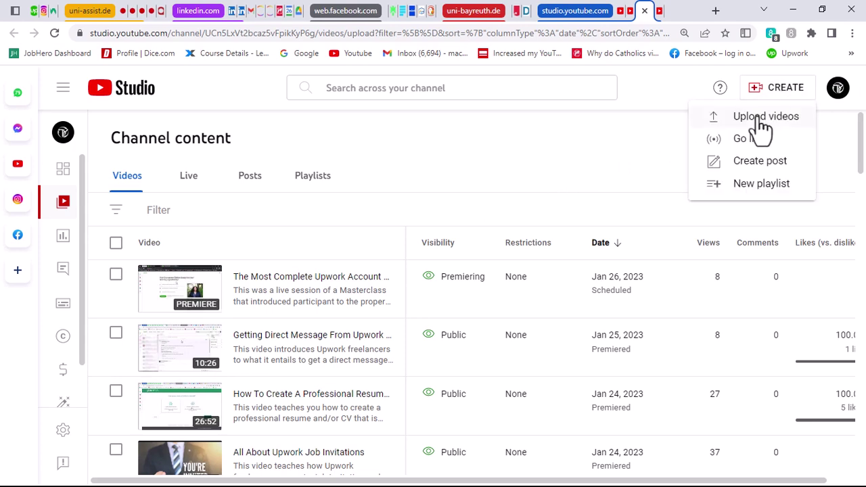
pyautogui.click(759, 119)
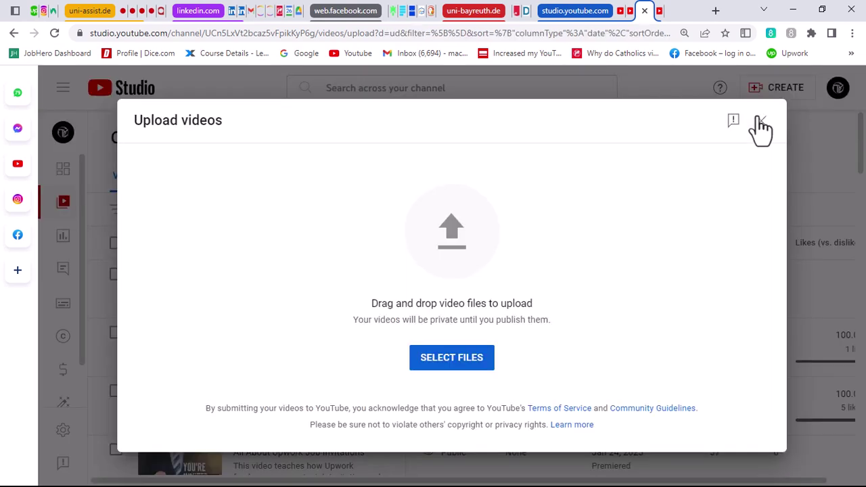
pyautogui.click(449, 366)
pyautogui.click(447, 369)
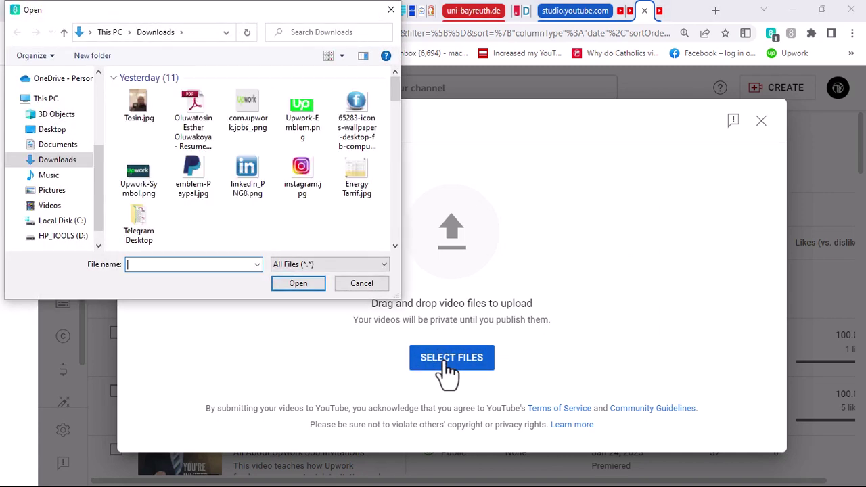
pyautogui.scroll(-3, 221, 215)
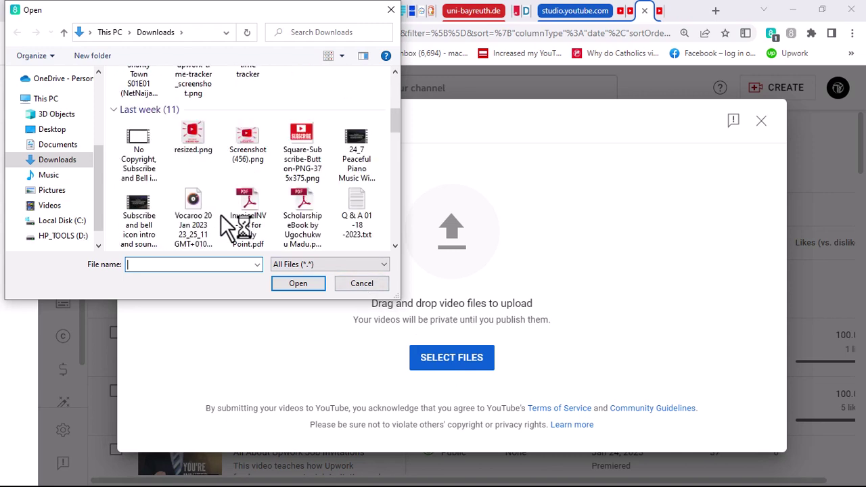
pyautogui.click(141, 146)
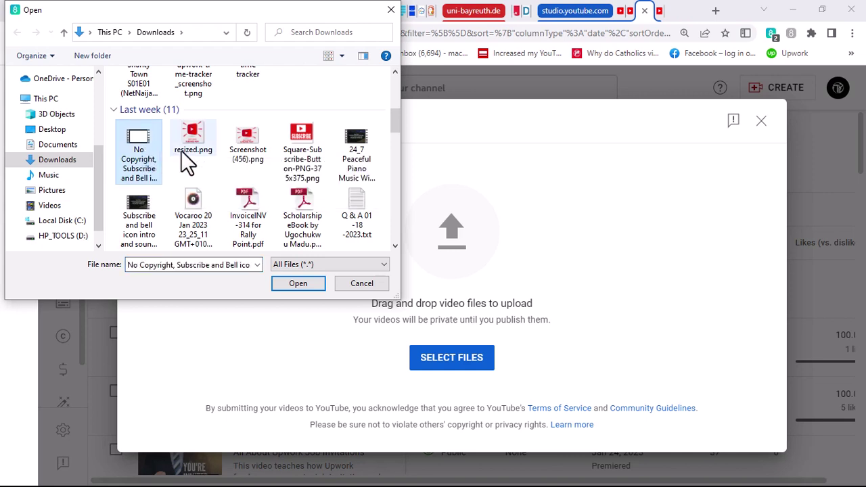
pyautogui.click(289, 283)
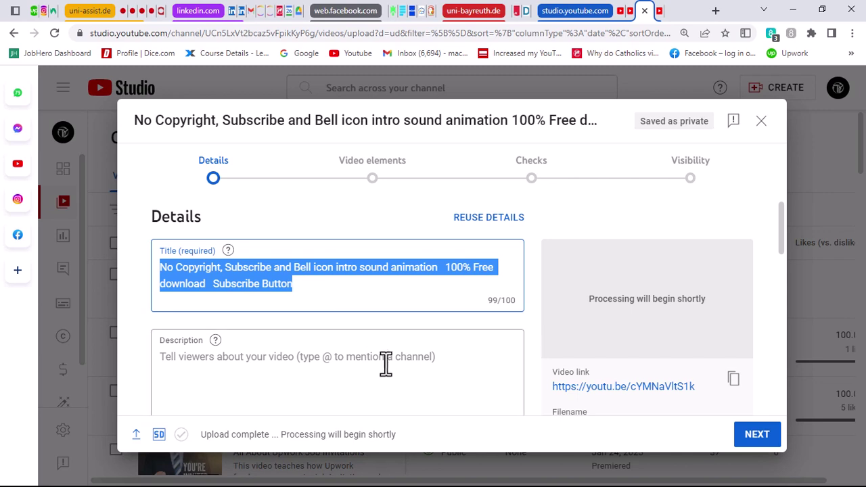
# Step: Describe the uploaded video as "This is an introductory video" and copy its video link
pyautogui.click(408, 364)
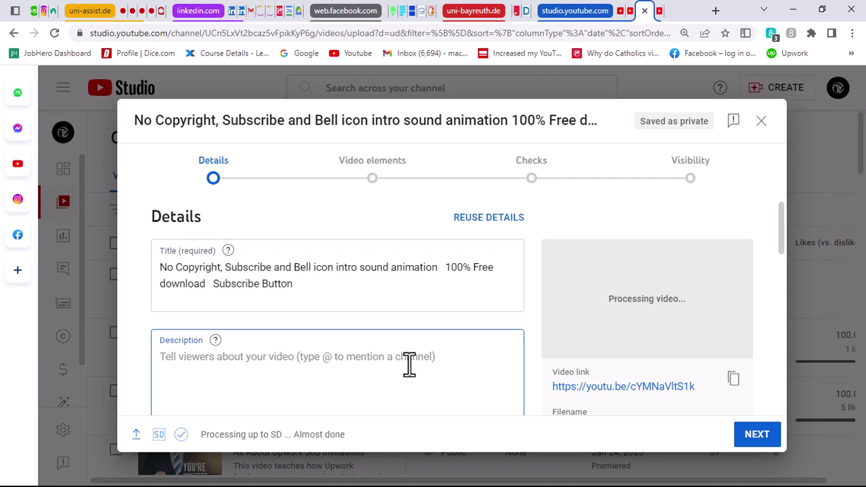
pyautogui.write('This')
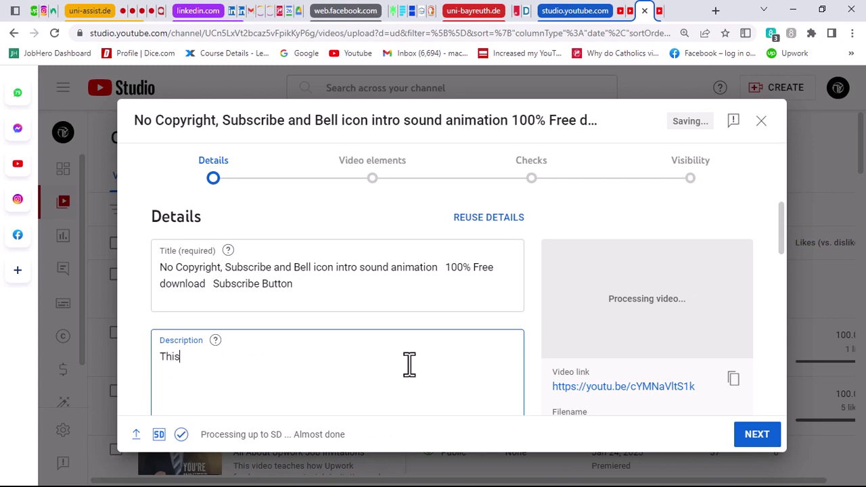
pyautogui.write(' is')
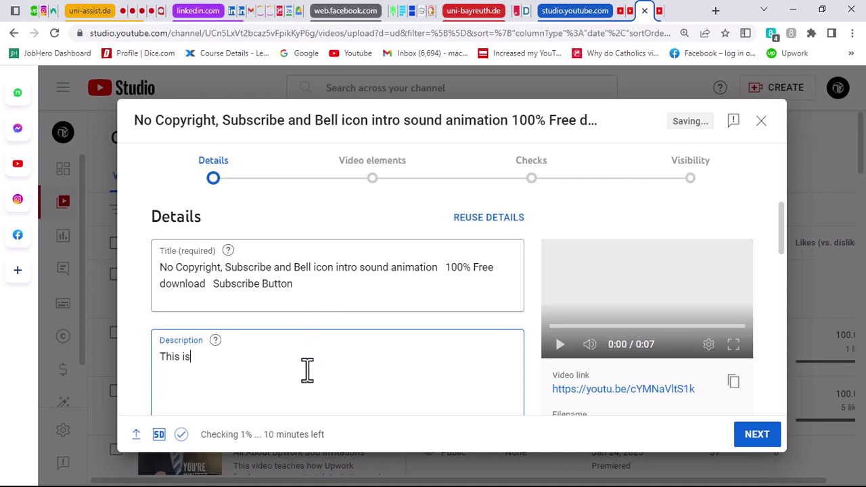
pyautogui.write('an introduc')
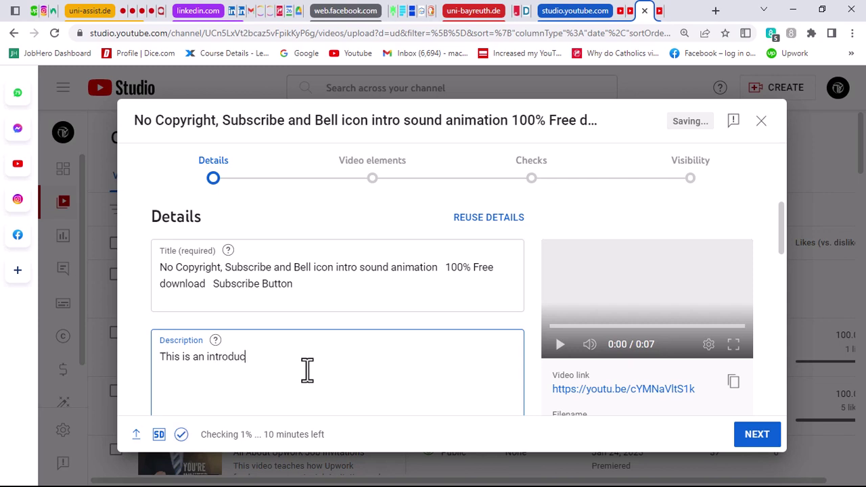
pyautogui.write('tory video')
pyautogui.scroll(-1, 346, 369)
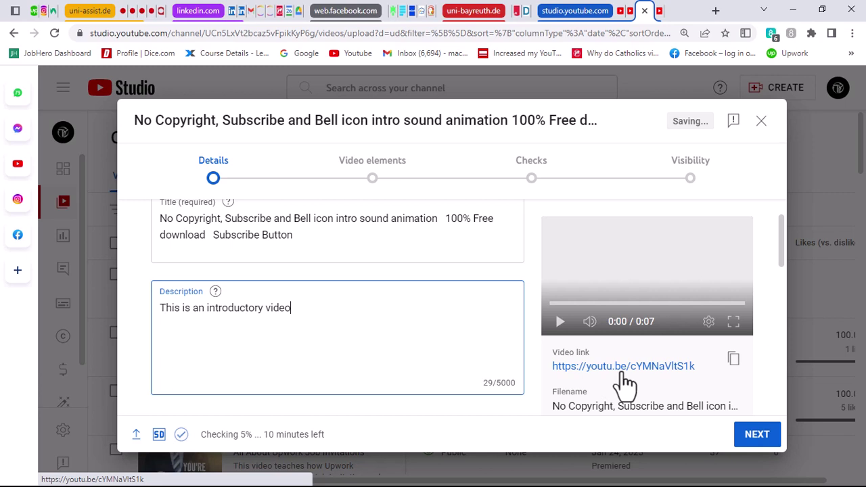
pyautogui.click(735, 361)
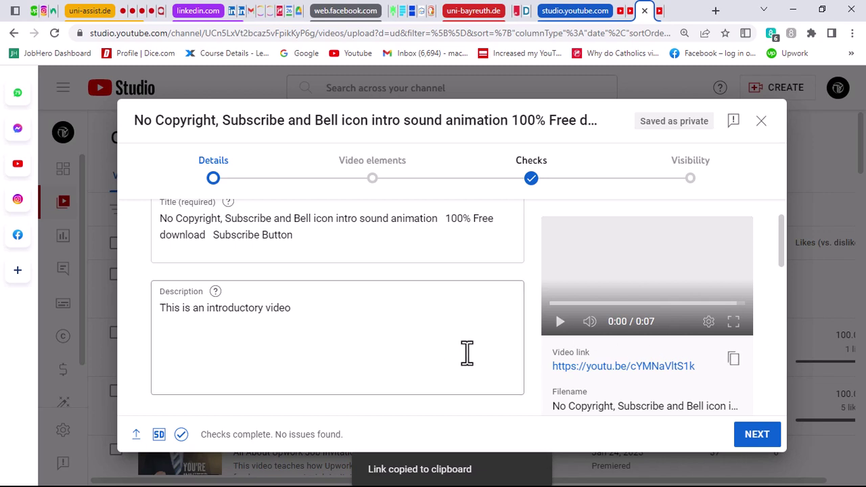
# Step: Examine the channel's existing playlists available for the uploaded video
pyautogui.scroll(-2, 462, 352)
pyautogui.scroll(-1, 462, 352)
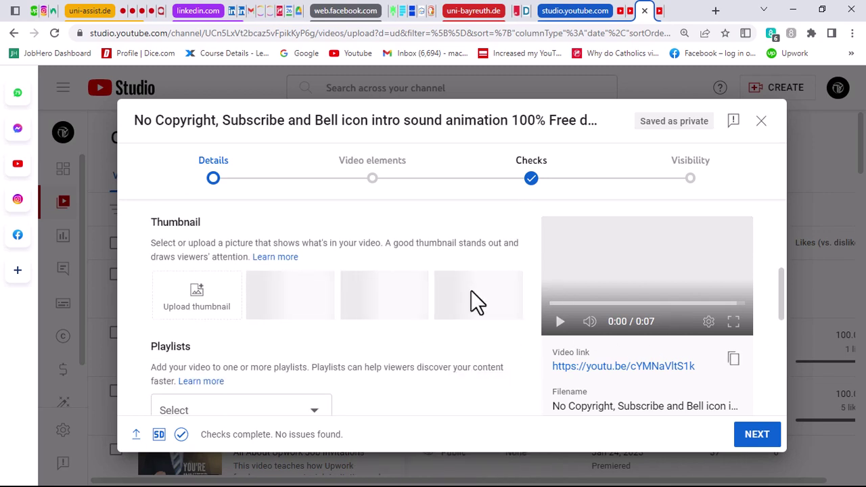
pyautogui.scroll(-1, 444, 290)
pyautogui.scroll(-2, 444, 290)
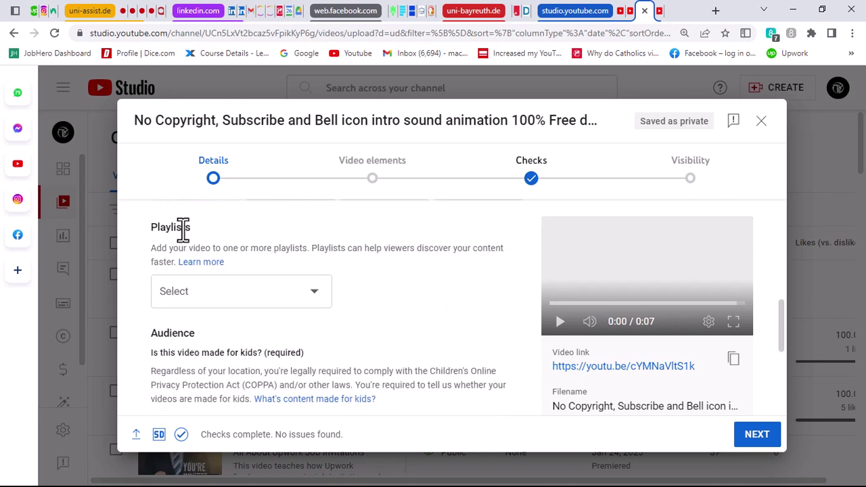
pyautogui.click(316, 296)
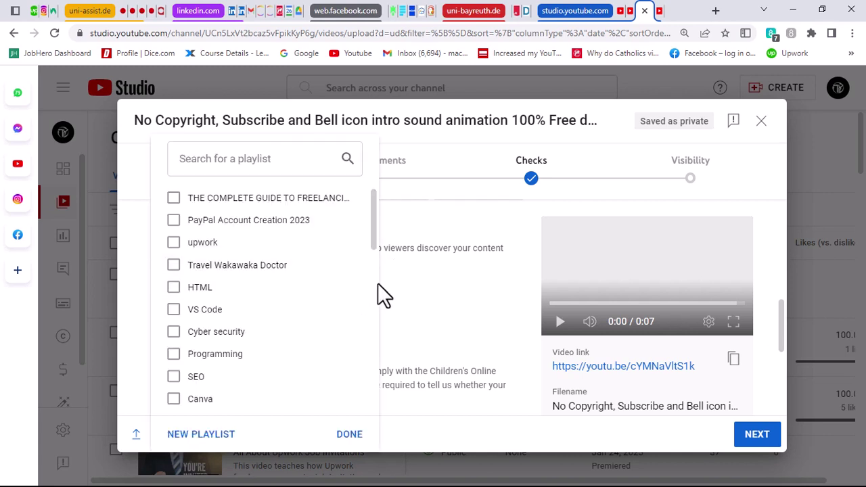
pyautogui.scroll(-5, 337, 373)
pyautogui.scroll(-5, 336, 373)
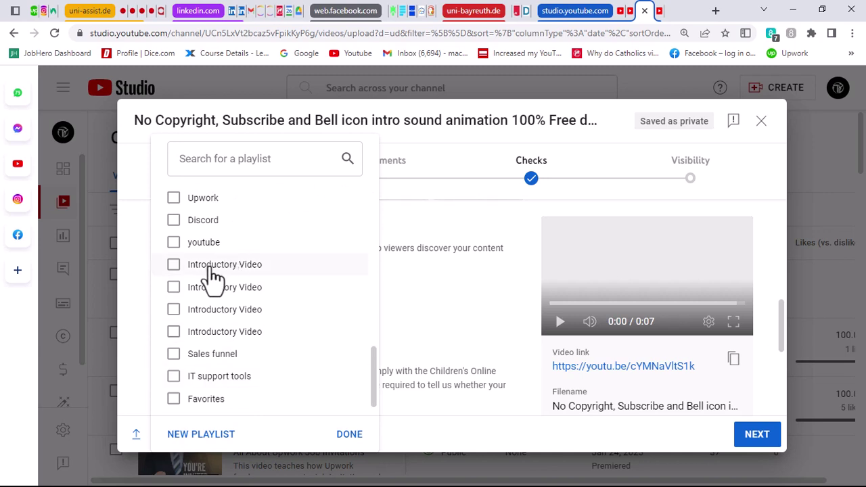
# Step: Start a new playlist for the video with the title "Training introductory video"
pyautogui.click(201, 437)
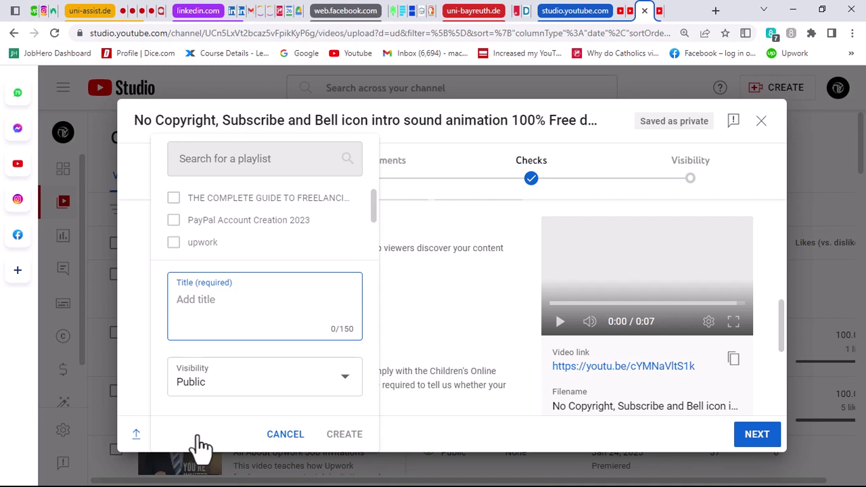
pyautogui.write('Intr')
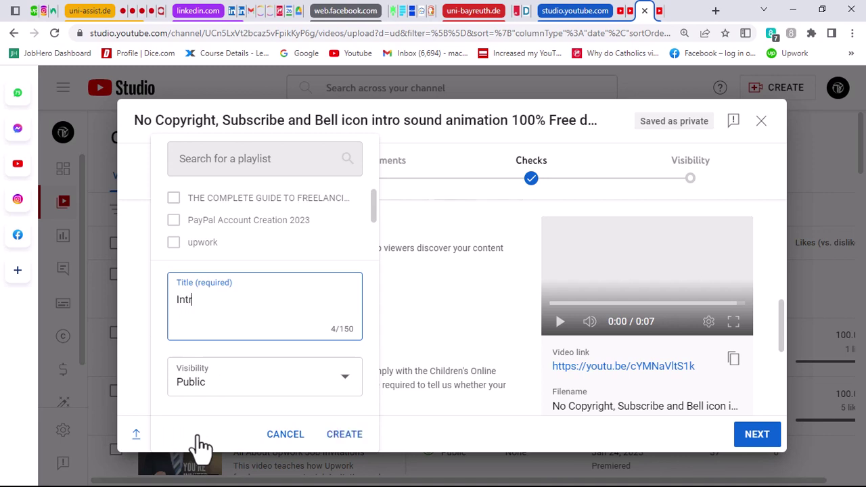
pyautogui.press('BackSpace')
pyautogui.press('BackSpace')
pyautogui.press('BackSpace')
pyautogui.press('BackSpace')
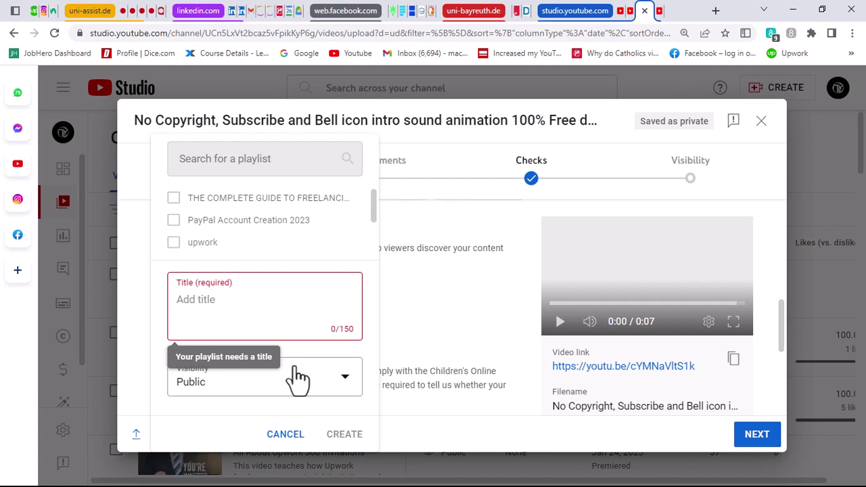
pyautogui.write('Tra')
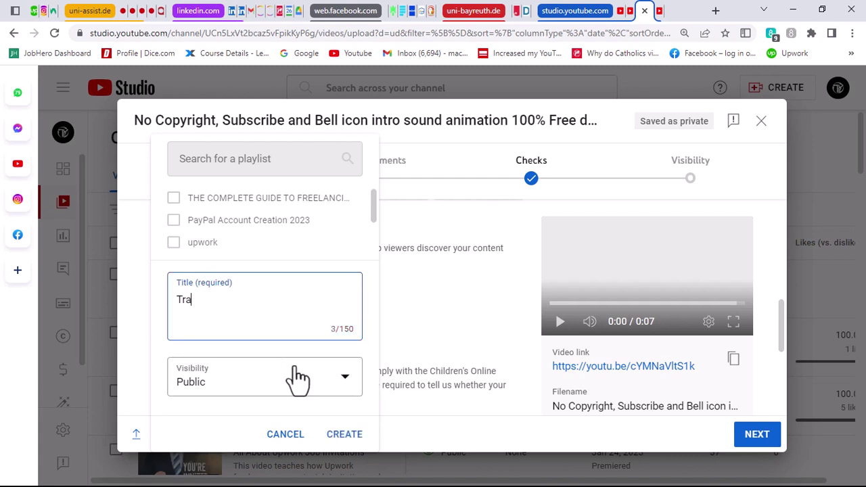
pyautogui.write('ining introductory ')
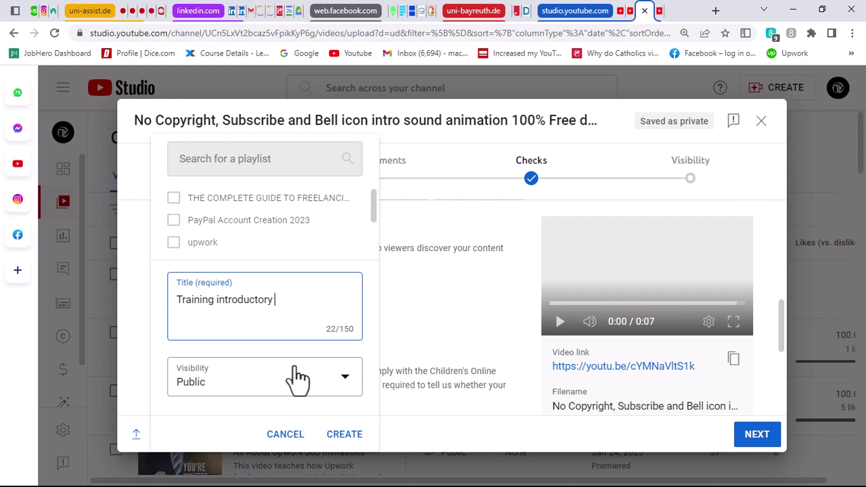
pyautogui.write('video')
# Step: Set the new playlist's visibility to Unlisted and create the playlist
pyautogui.click(346, 383)
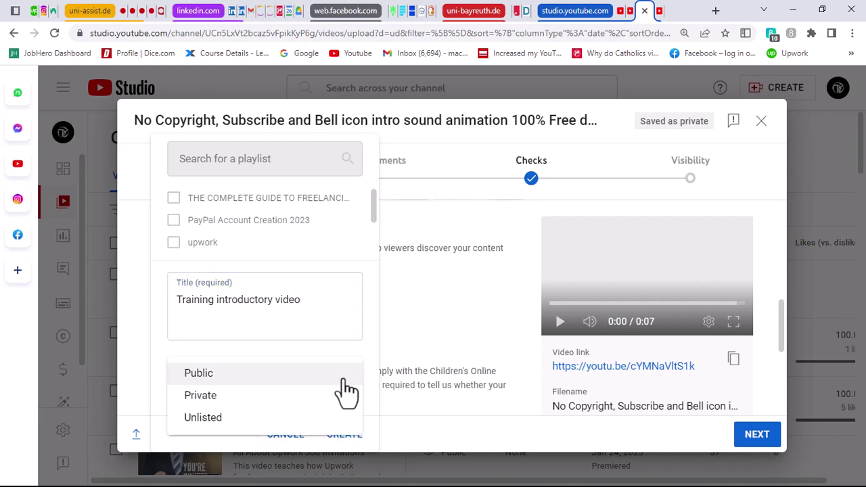
pyautogui.click(209, 400)
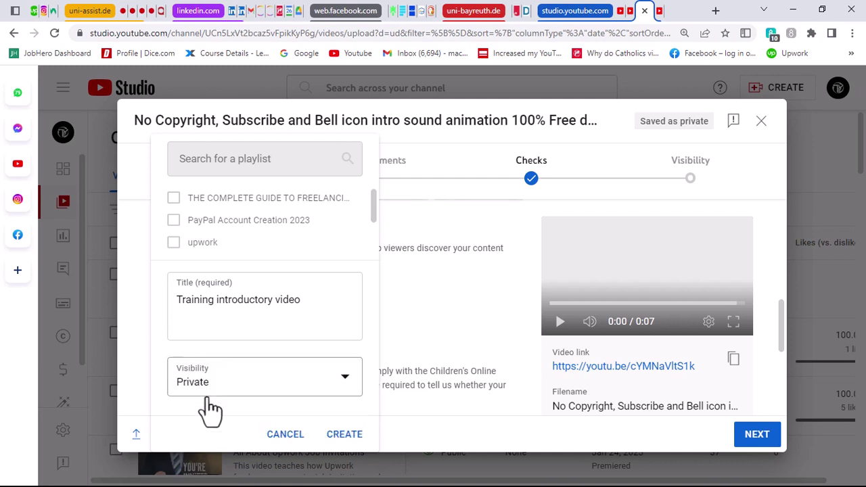
pyautogui.click(344, 387)
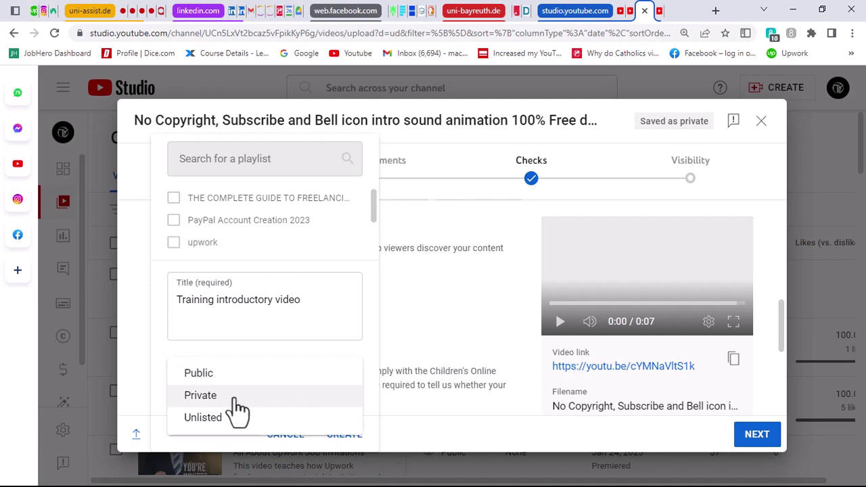
pyautogui.click(207, 419)
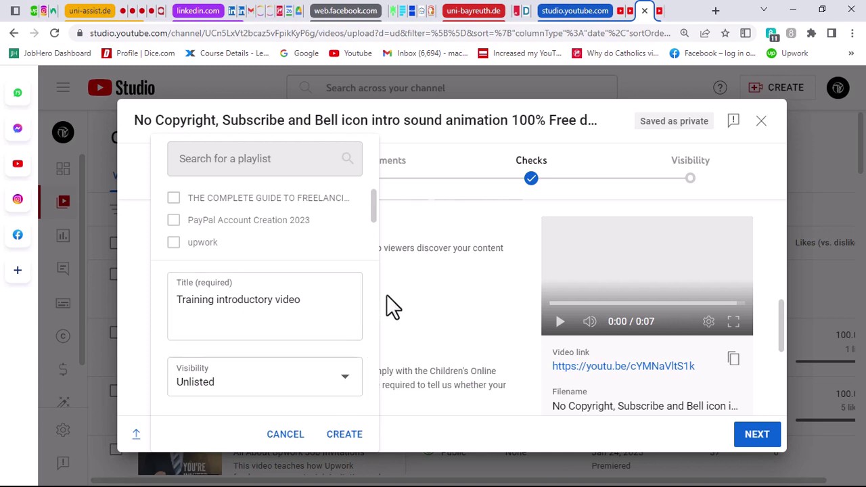
pyautogui.click(345, 437)
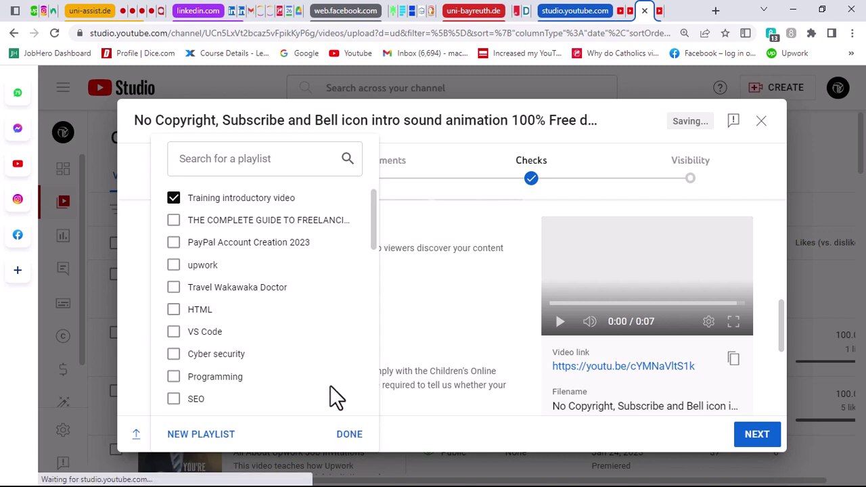
pyautogui.scroll(-8, 330, 385)
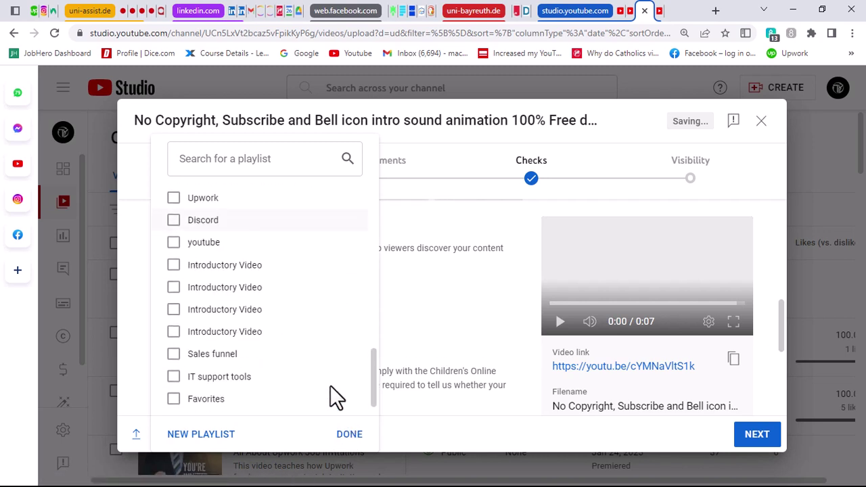
# Step: Finish the playlist selection and mark the video as "No, it's not made for kids"
pyautogui.click(349, 434)
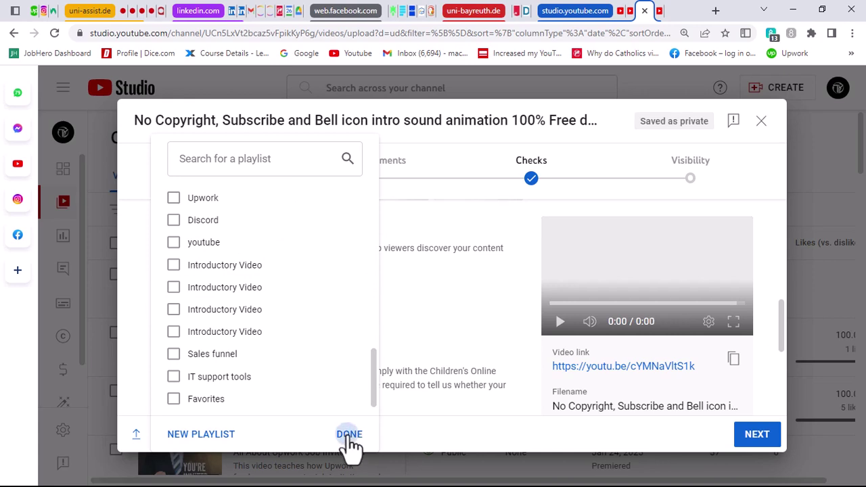
pyautogui.scroll(-1, 321, 336)
pyautogui.scroll(-3, 321, 336)
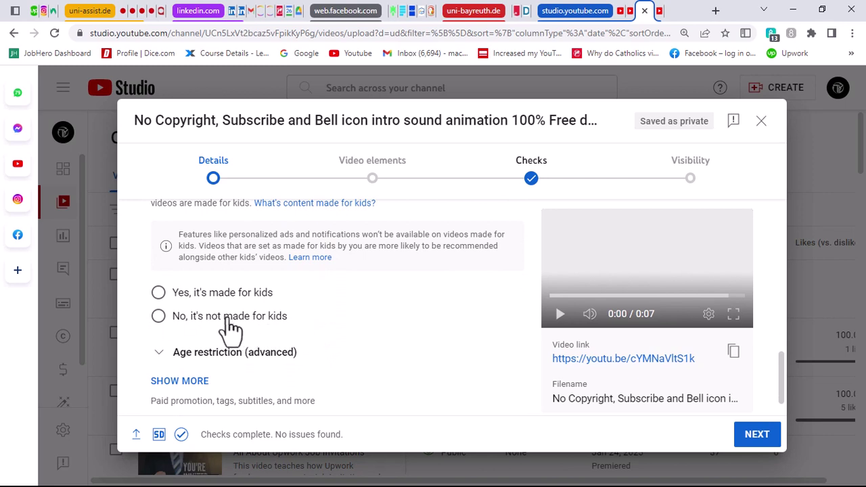
pyautogui.click(222, 328)
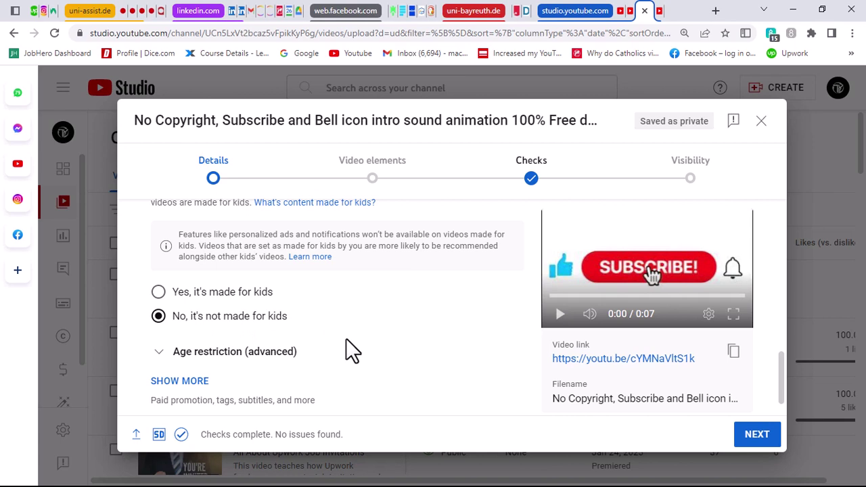
pyautogui.scroll(-1, 345, 338)
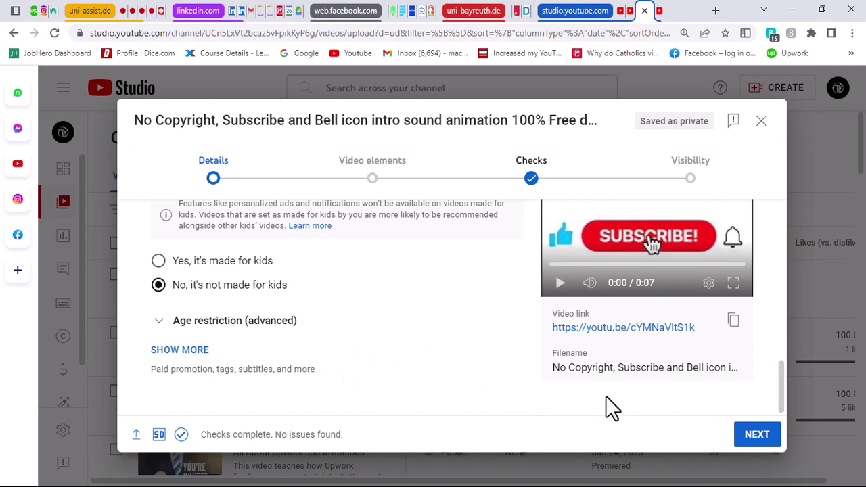
# Step: Check the Video elements stage and copy the video link from the upload details
pyautogui.click(766, 444)
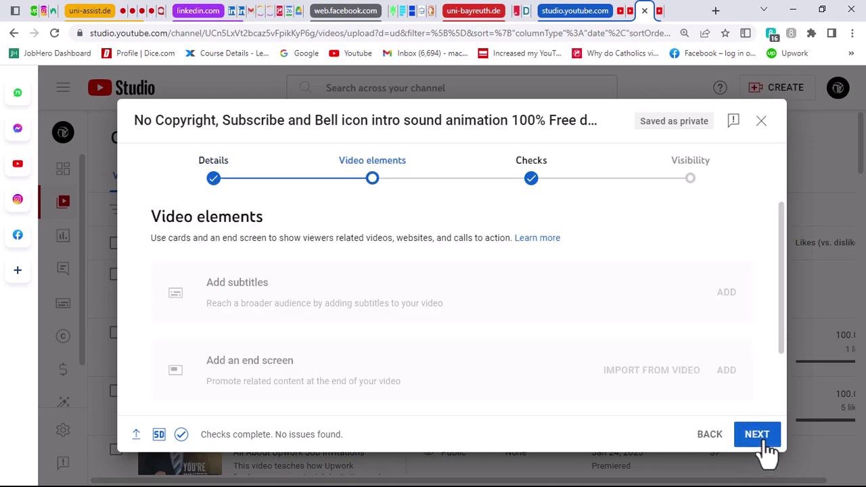
pyautogui.click(711, 439)
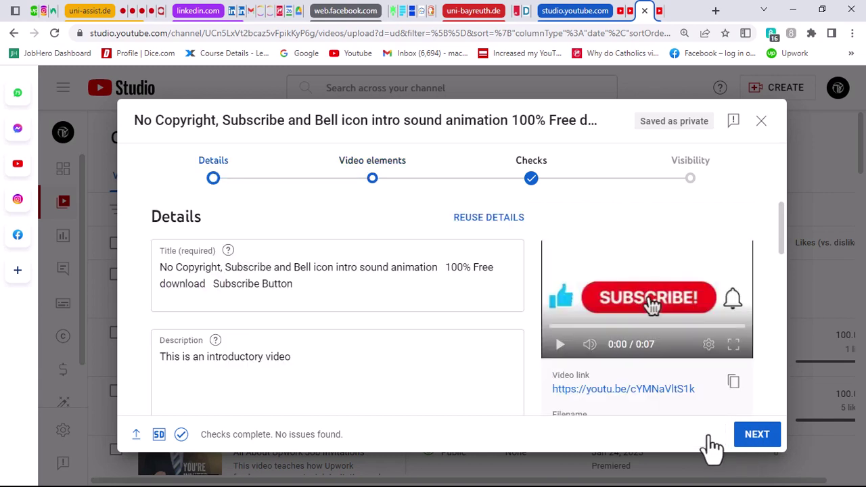
pyautogui.click(736, 385)
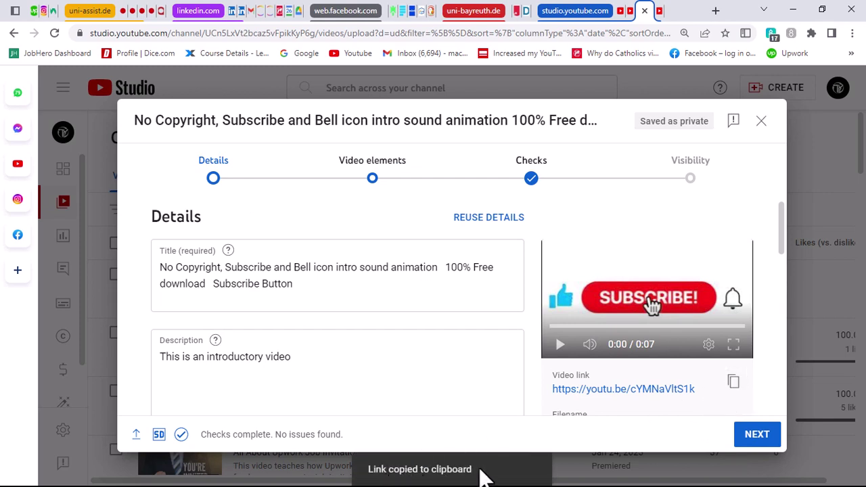
pyautogui.click(758, 444)
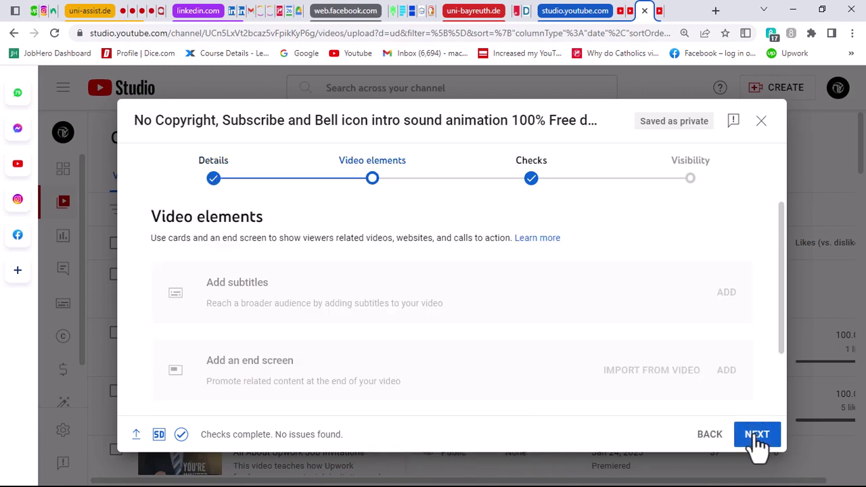
pyautogui.click(715, 434)
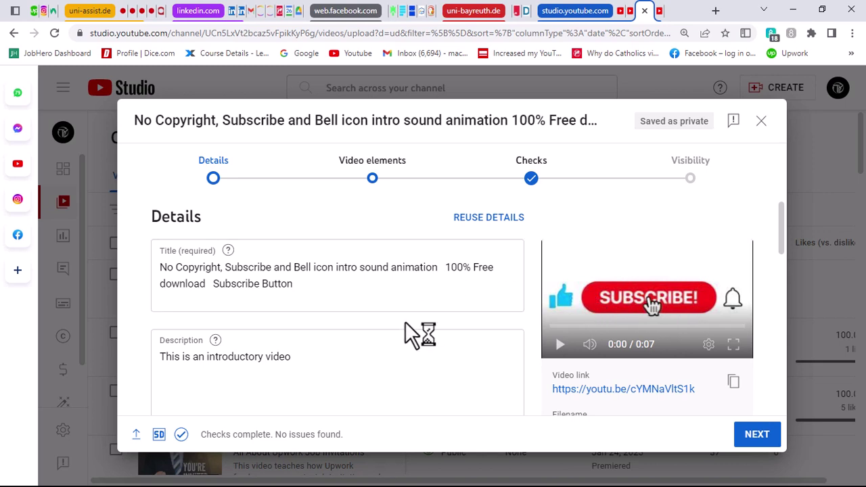
# Step: Upload the picture com.upwork.jobs_.png from Downloads as the video's custom thumbnail
pyautogui.scroll(-3, 405, 322)
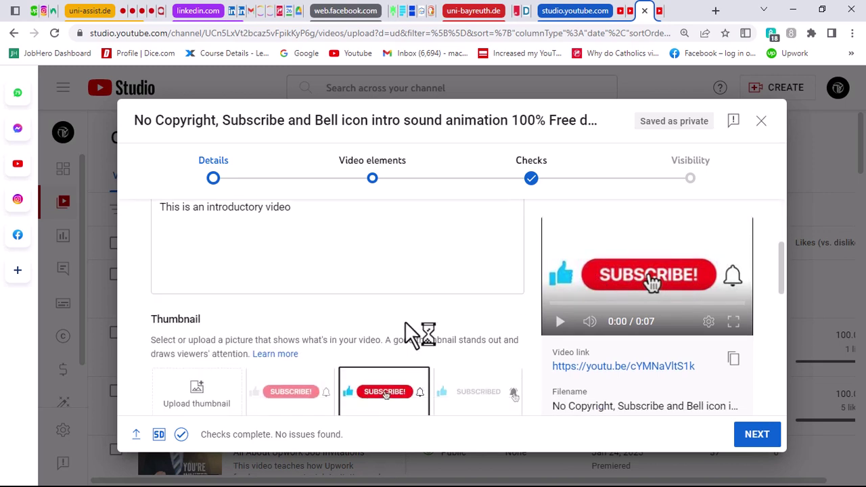
pyautogui.scroll(-2, 404, 320)
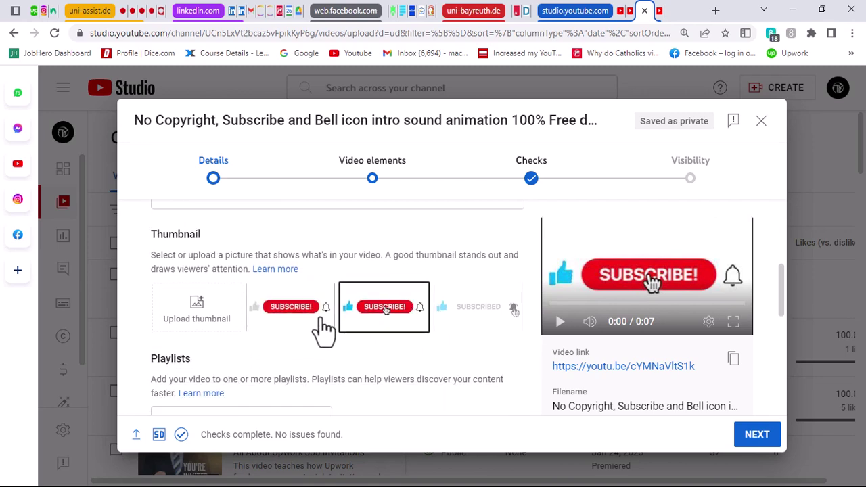
pyautogui.click(197, 318)
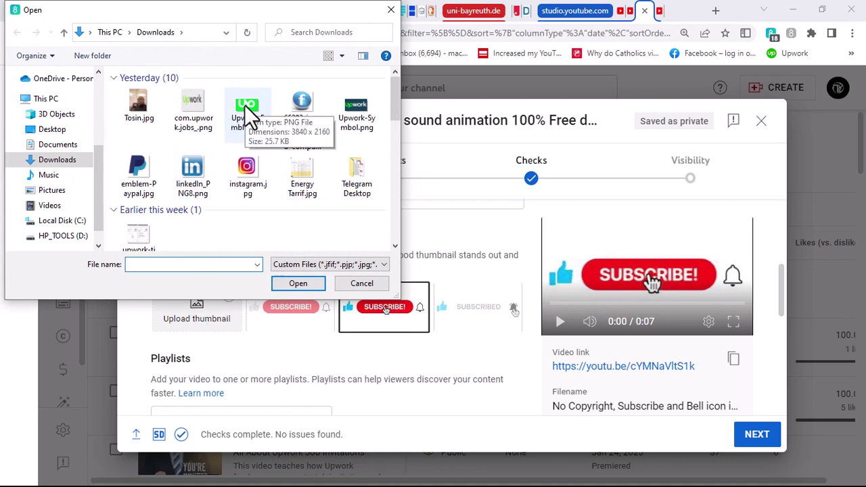
pyautogui.doubleClick(201, 99)
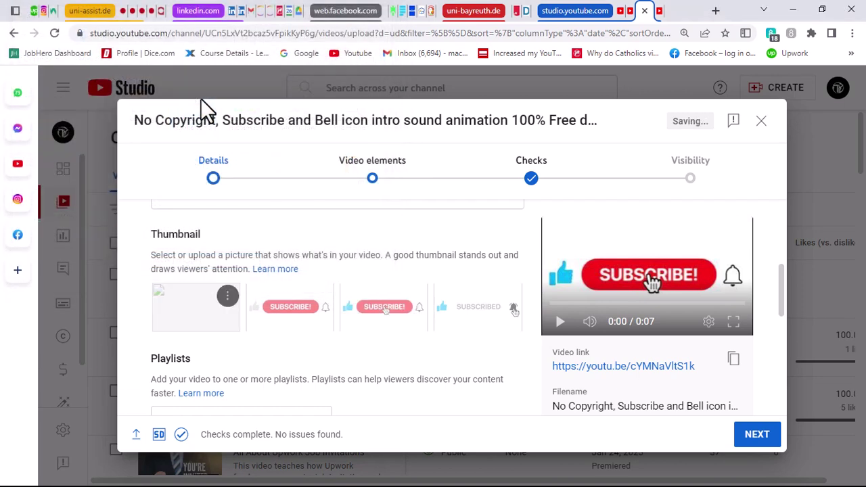
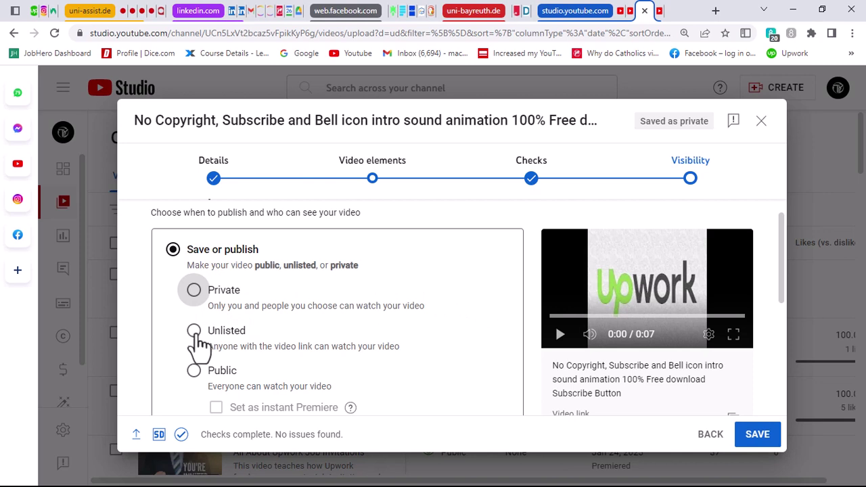
# Step: Set the video's visibility to Private and save the upload
pyautogui.click(194, 331)
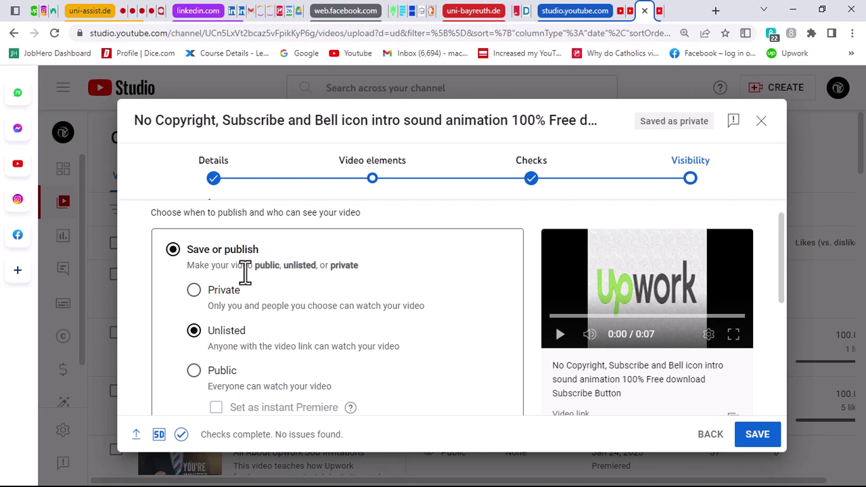
pyautogui.click(195, 291)
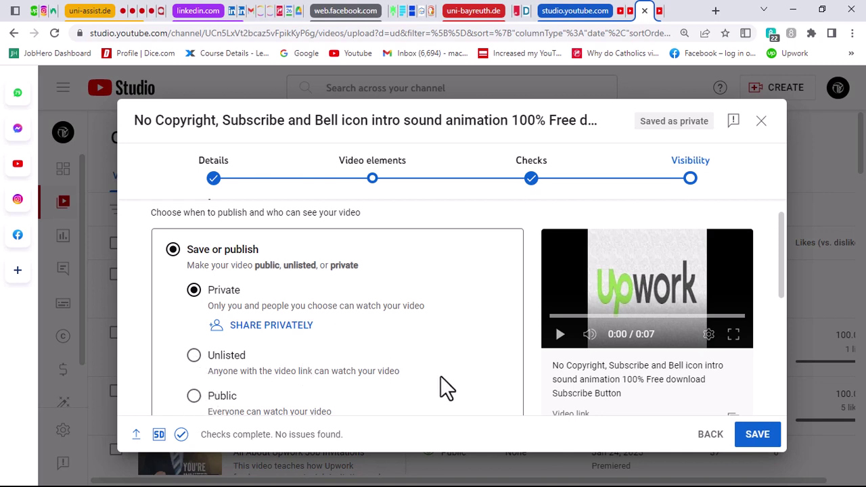
pyautogui.click(758, 436)
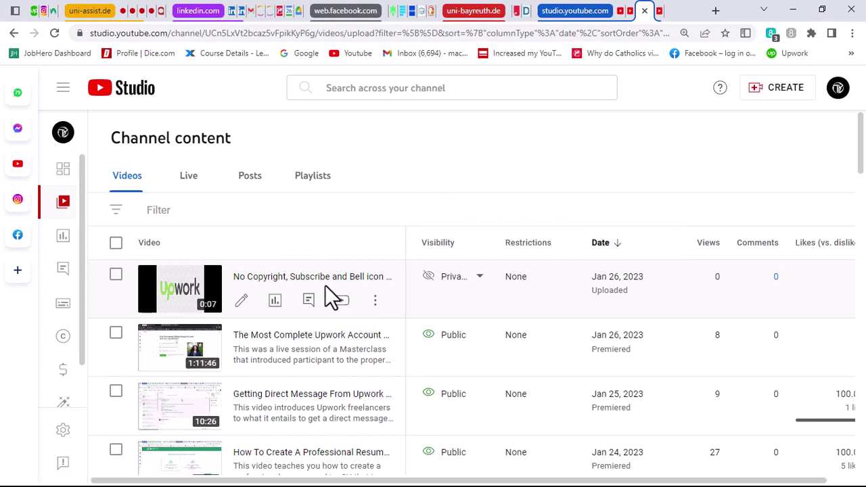
# Step: Copy the video link from the newly uploaded video's details and return to the channel content list
pyautogui.click(241, 302)
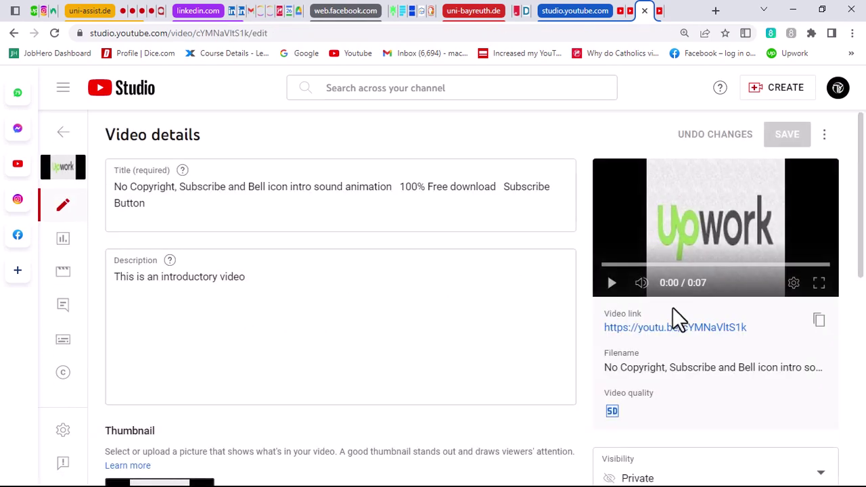
pyautogui.click(820, 321)
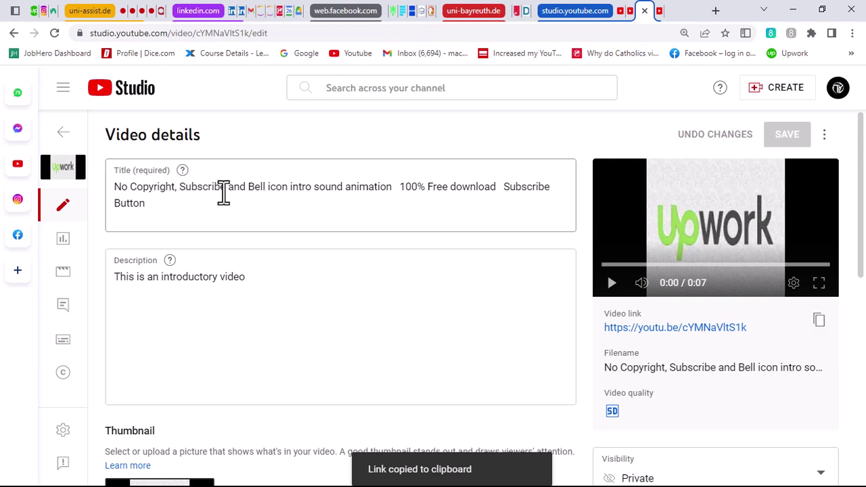
pyautogui.click(64, 134)
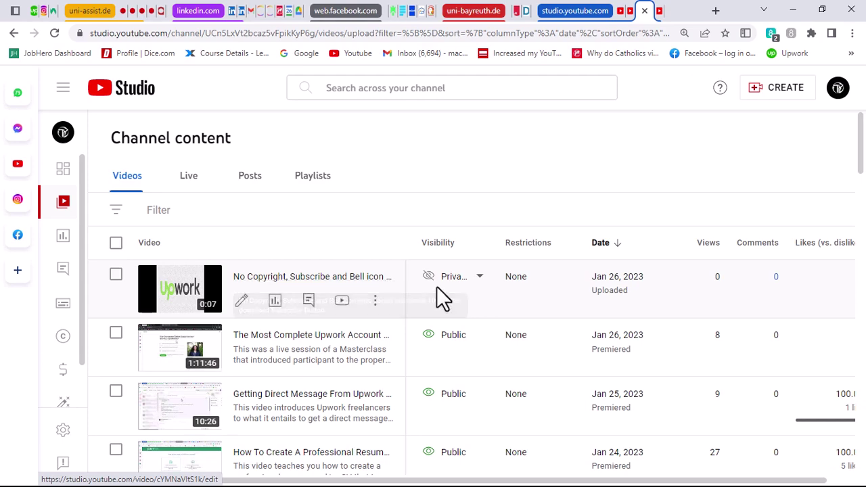
pyautogui.moveTo(440, 288)
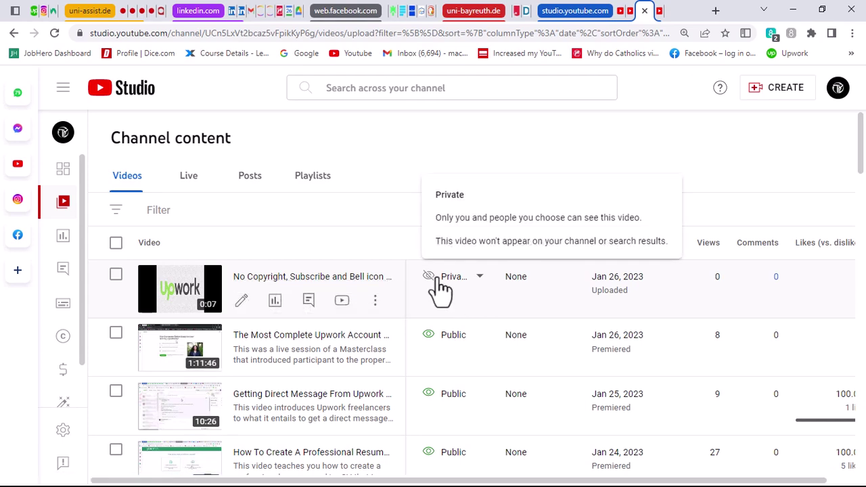
# Step: Switch to the Upwork profile in Firefox, start adding a video introduction and paste the copied YouTube link into it
pyautogui.hotkey('alt', 'Tab')
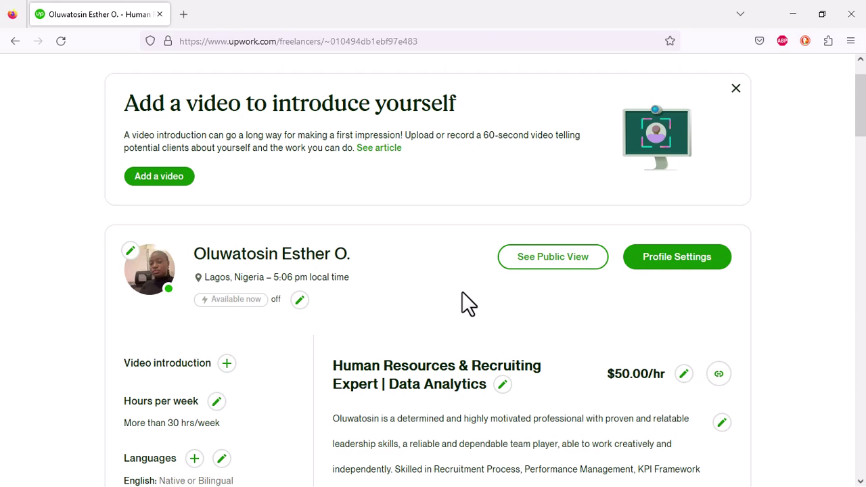
pyautogui.scroll(-2, 463, 292)
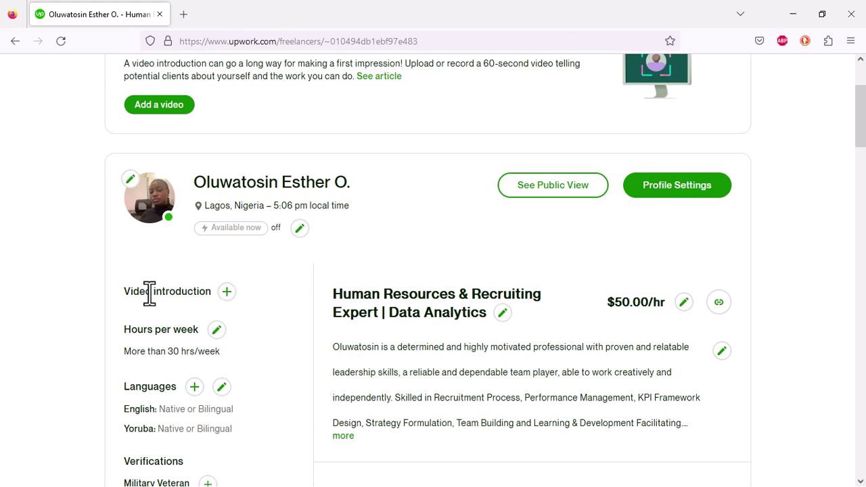
pyautogui.click(228, 292)
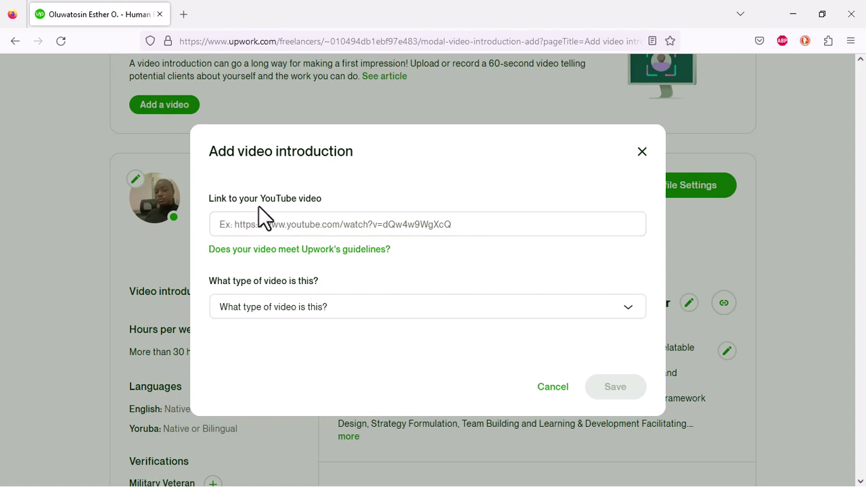
pyautogui.click(303, 227)
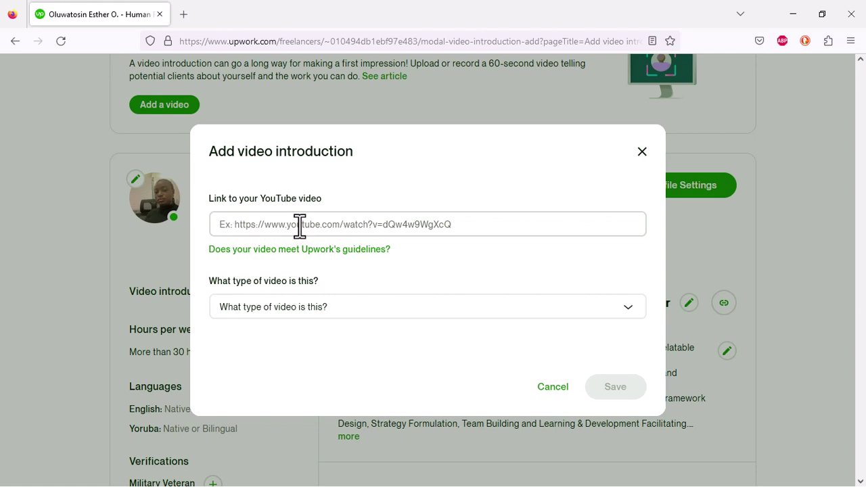
pyautogui.hotkey('ctrl', 'v')
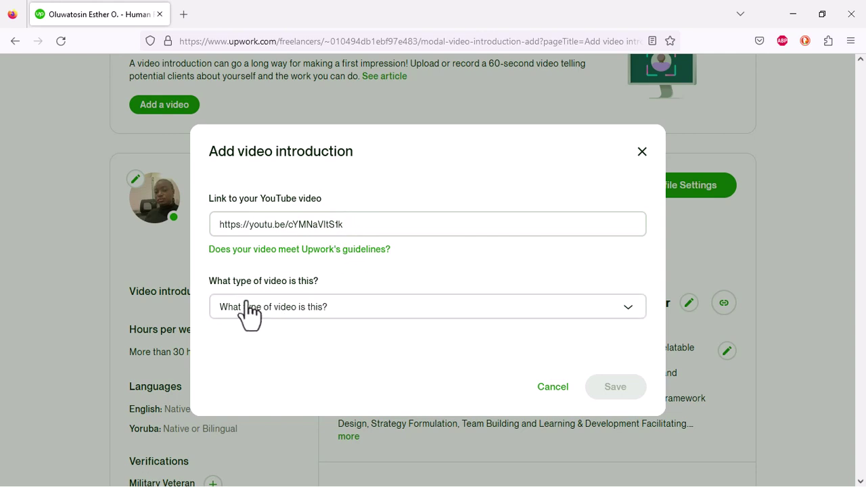
# Step: Choose "Me talking about my skills and experience" as the video type and close the video introduction form without saving
pyautogui.click(315, 309)
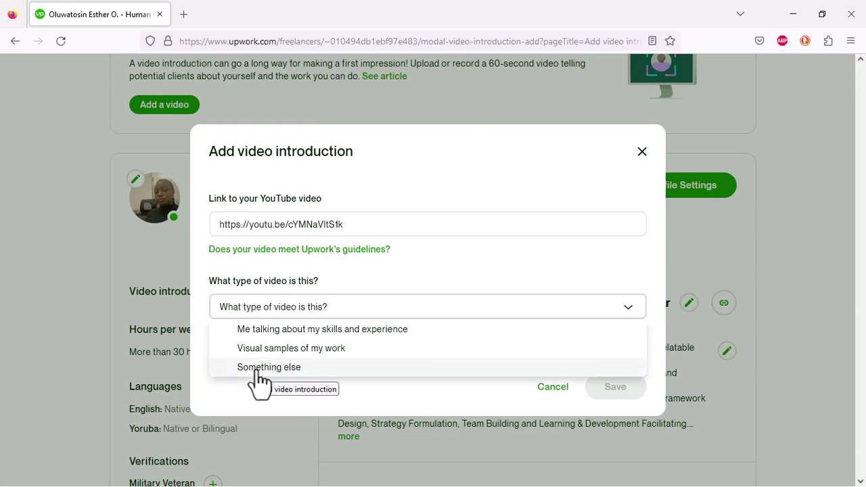
pyautogui.click(287, 331)
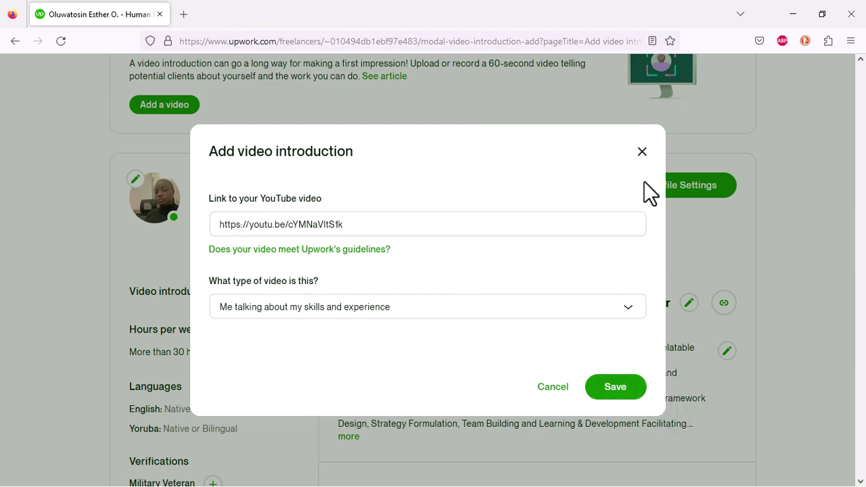
pyautogui.click(641, 153)
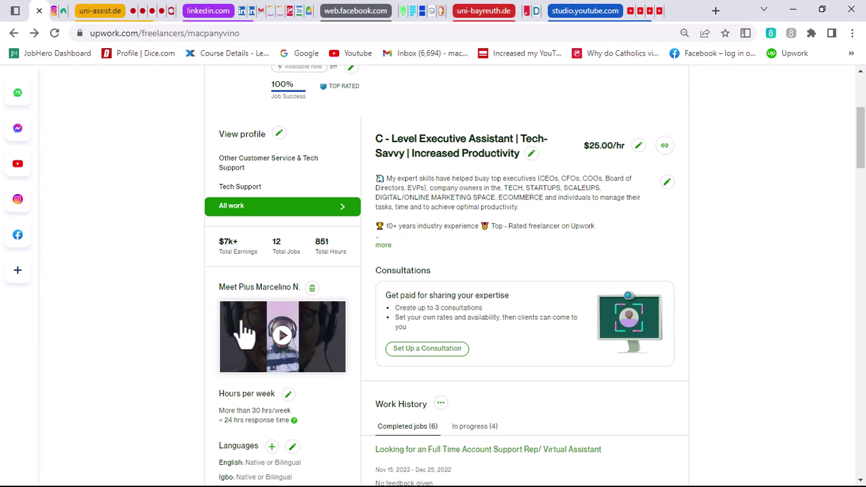
# Step: Play a few seconds of the existing introduction video on the other Upwork profile, pause it and close the player
pyautogui.click(287, 339)
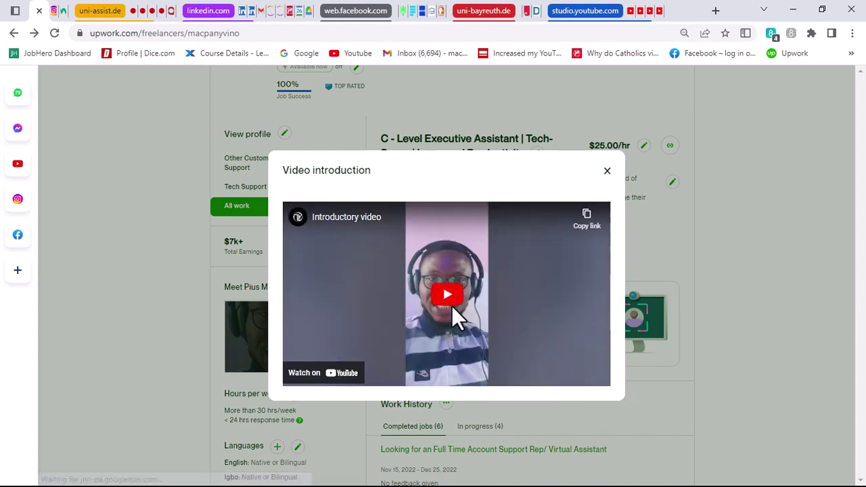
pyautogui.click(449, 298)
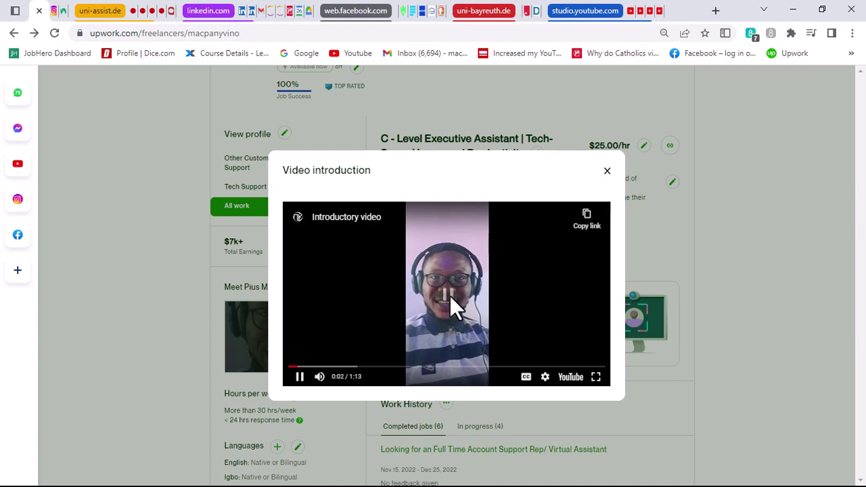
pyautogui.click(450, 296)
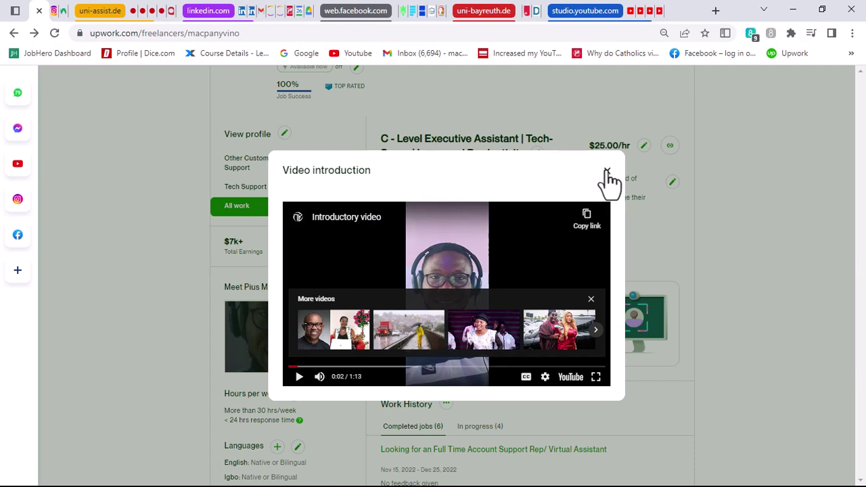
pyautogui.click(607, 171)
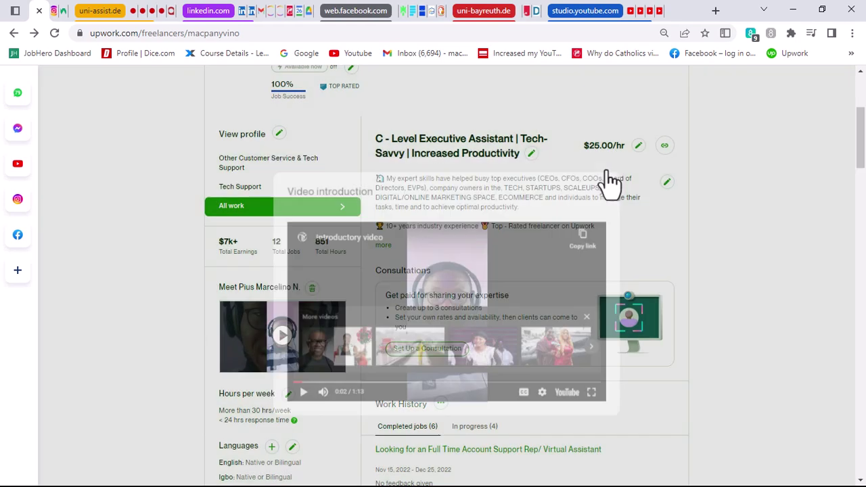